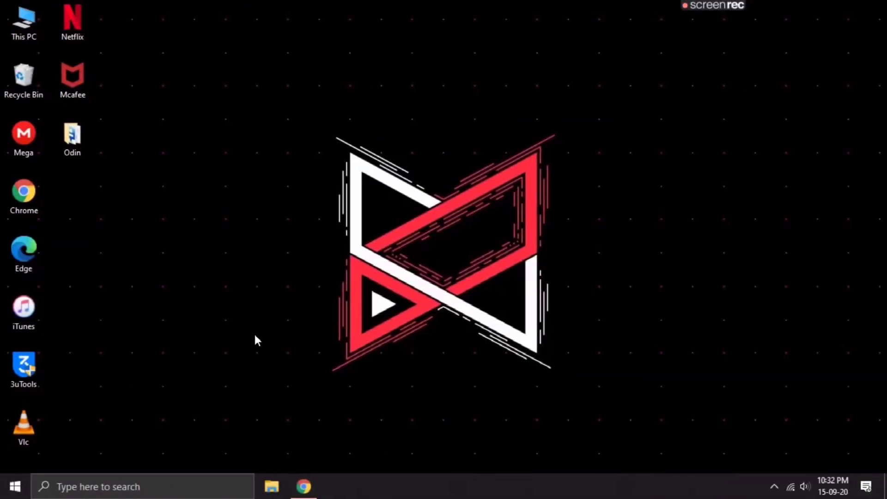
{"action": "left_click", "coordinate": [303, 487]}
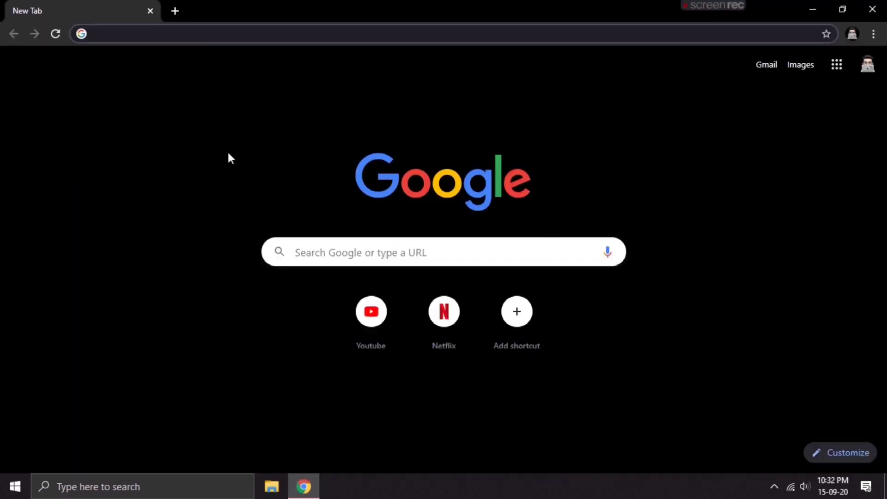
{"action": "left_click", "coordinate": [192, 37]}
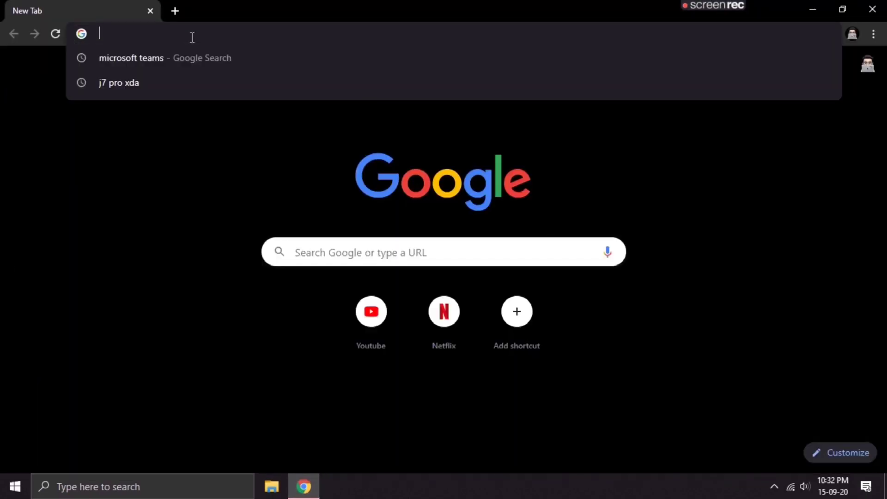
{"action": "type", "text": "www.sam"}
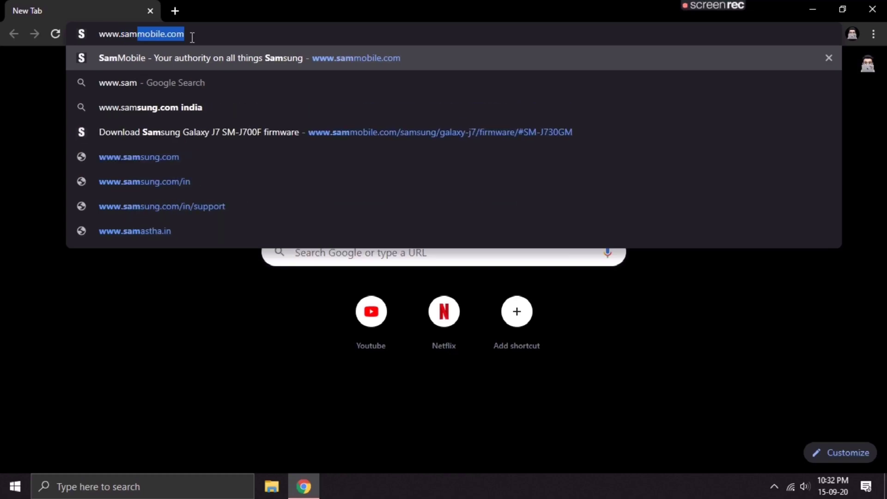
{"action": "type", "text": "mobile.com"}
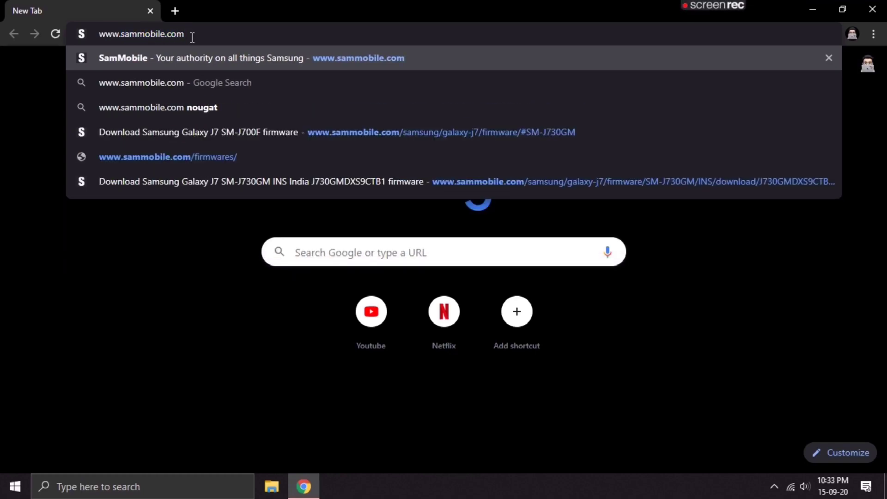
{"action": "key", "text": "Return"}
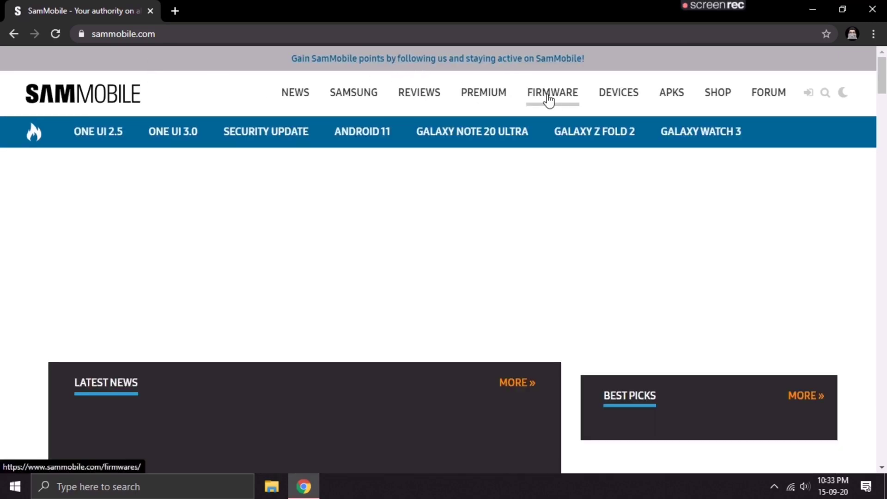
{"action": "left_click", "coordinate": [549, 100]}
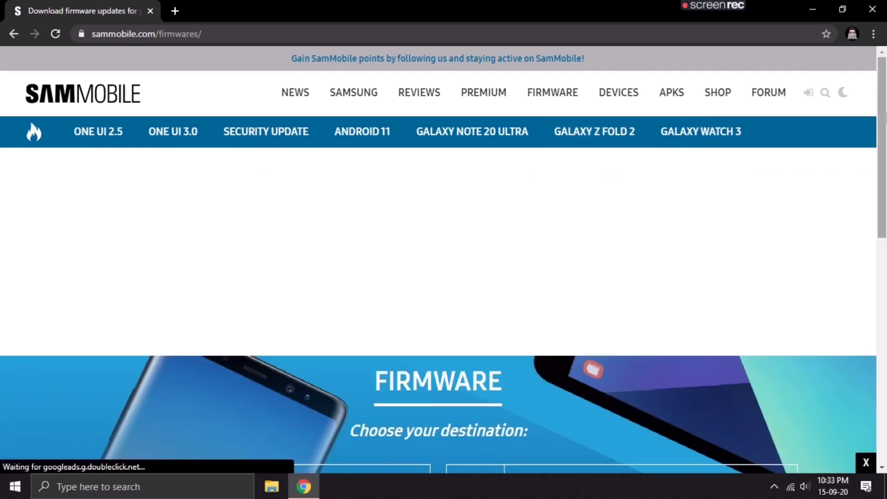
{"action": "left_click_drag", "start_coordinate": [885, 116], "coordinate": [885, 183]}
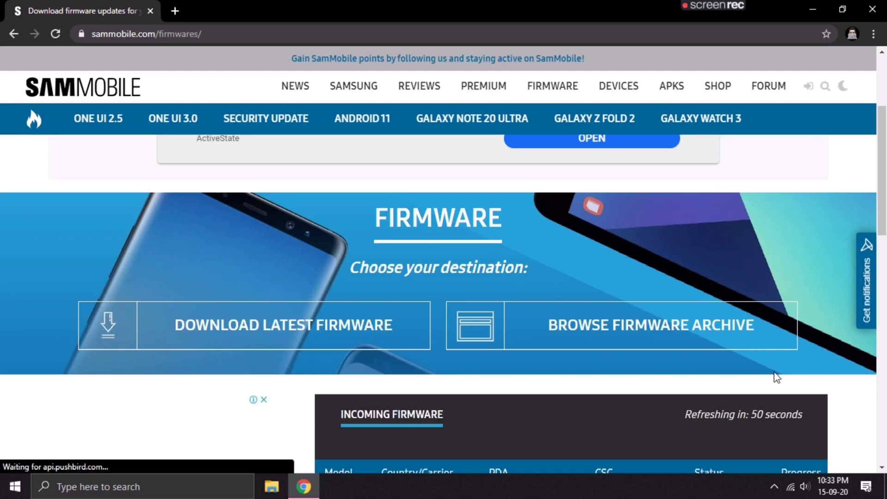
Browse the firmware archive and search for the Galaxy J7 model SM-J730GM.
{"action": "left_click", "coordinate": [723, 331]}
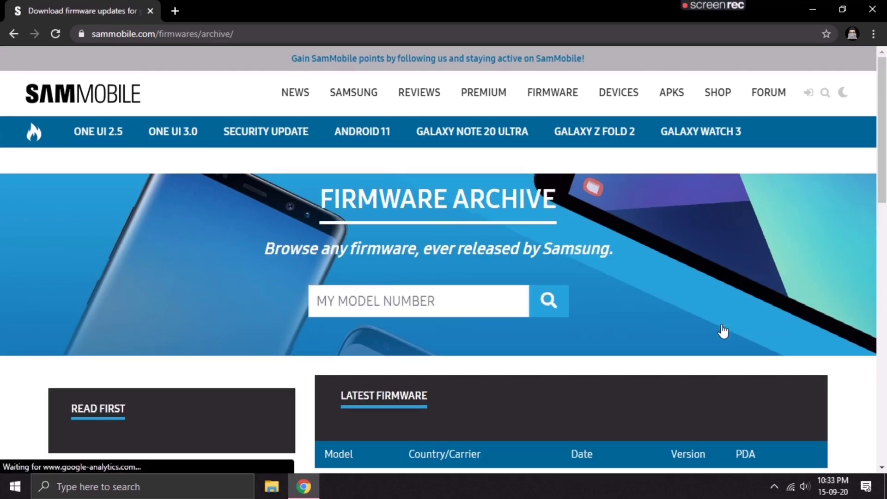
{"action": "scroll", "coordinate": [885, 217], "scroll_direction": "down", "scroll_amount": 5}
{"action": "scroll", "coordinate": [886, 226], "scroll_direction": "down", "scroll_amount": 1}
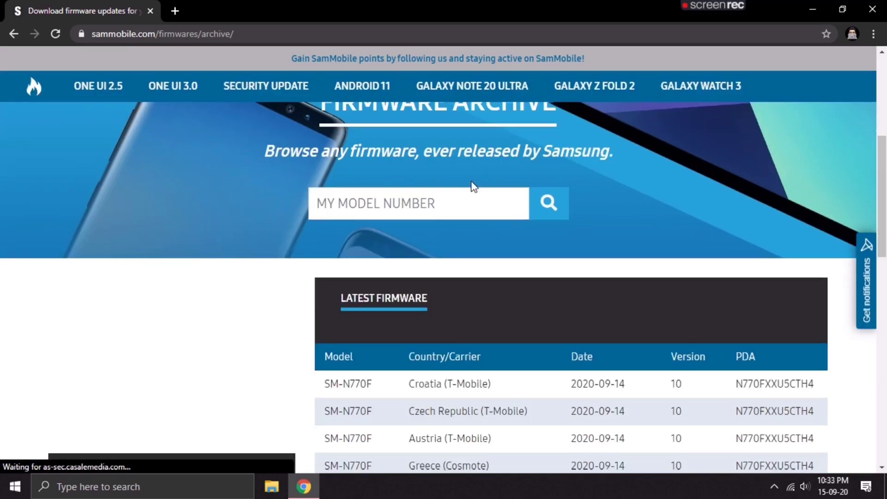
{"action": "left_click", "coordinate": [457, 207]}
{"action": "type", "text": "SM"}
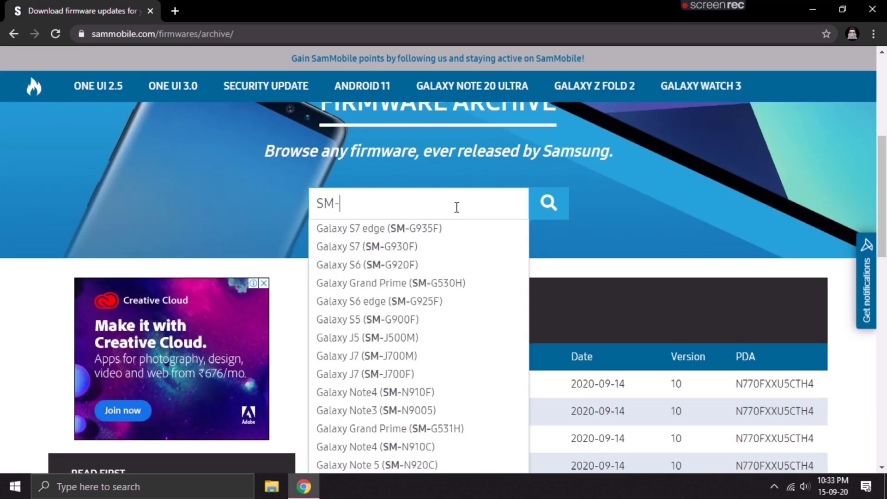
{"action": "type", "text": "-J730"}
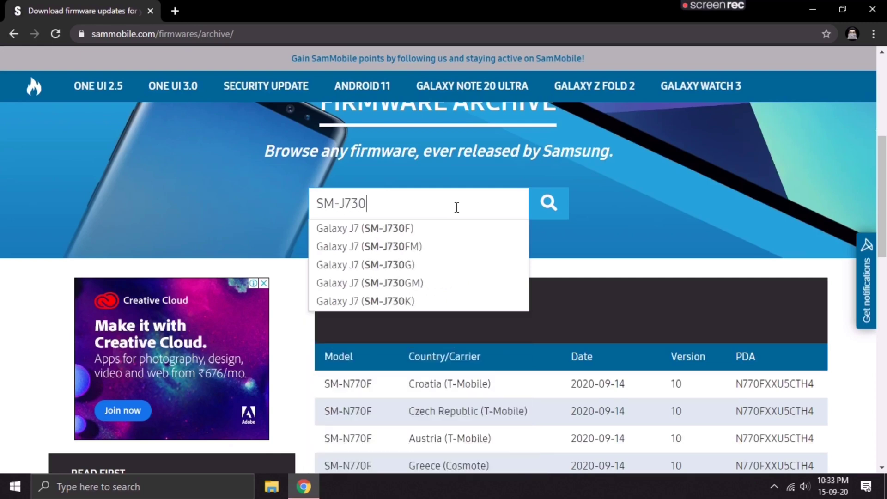
{"action": "type", "text": "GM"}
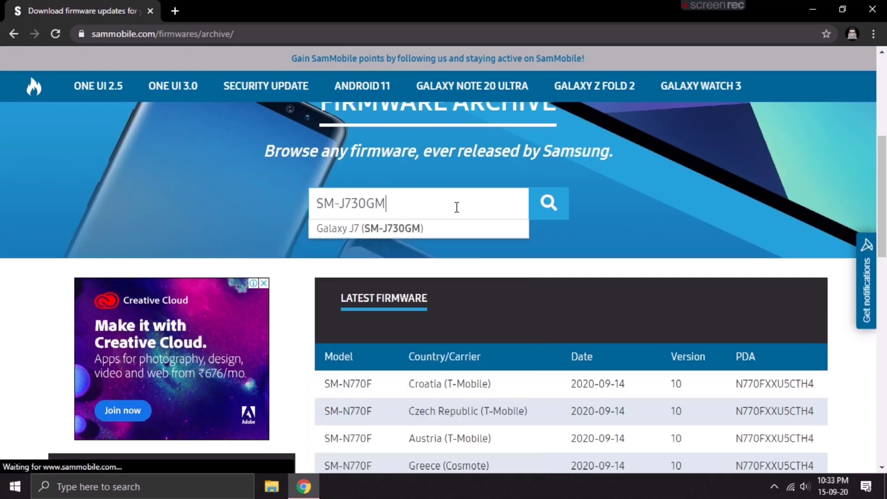
{"action": "left_click", "coordinate": [426, 234]}
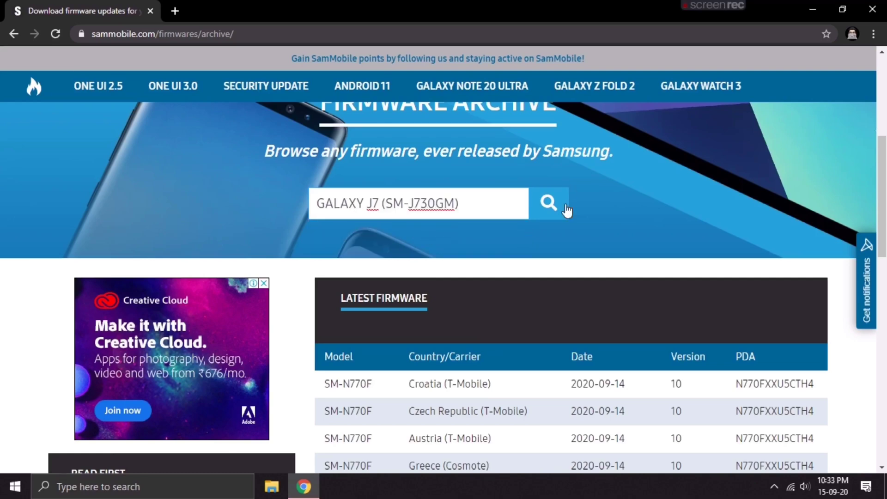
{"action": "left_click", "coordinate": [550, 208]}
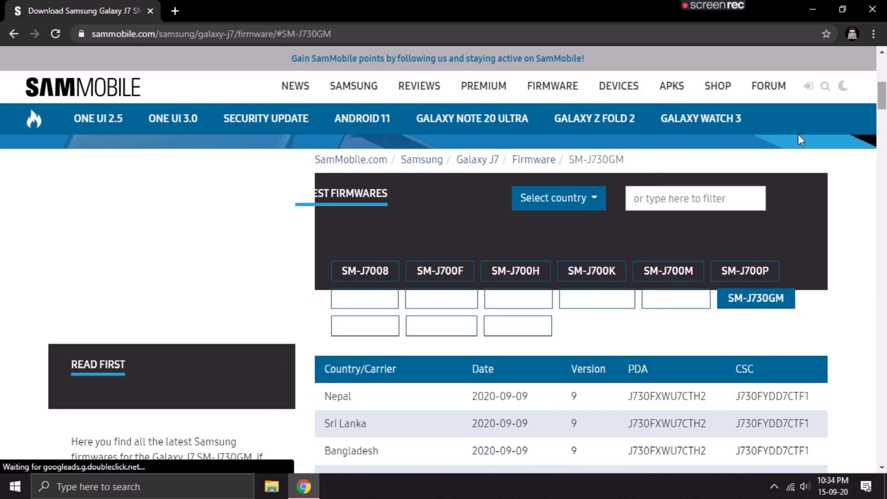
Choose India (INS) from the country dropdown to list its SM-J730GM firmware.
{"action": "left_click", "coordinate": [599, 206]}
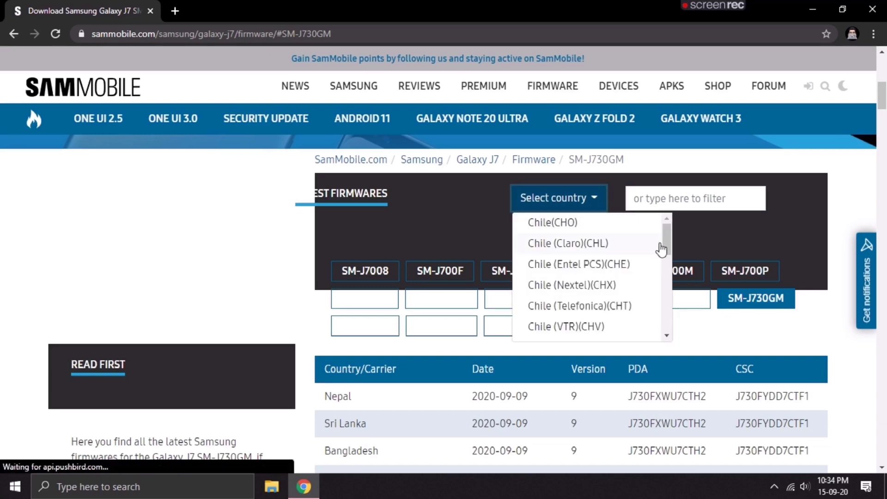
{"action": "left_click_drag", "start_coordinate": [665, 243], "coordinate": [667, 267]}
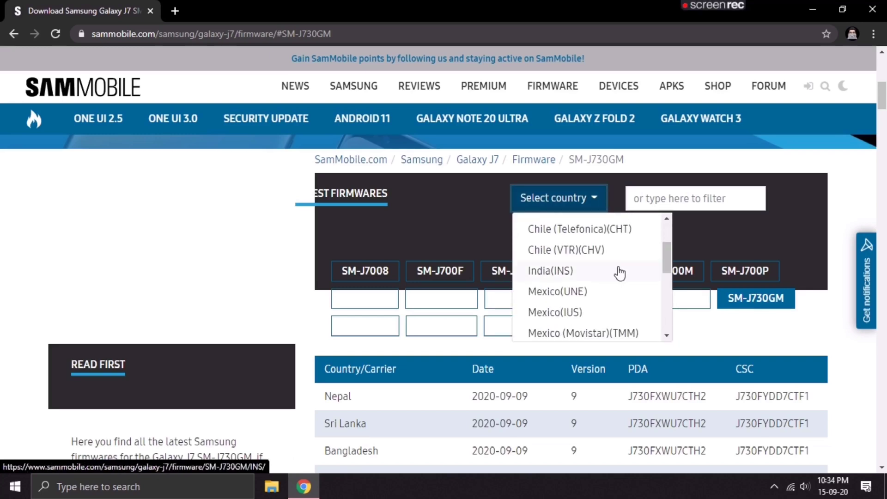
{"action": "left_click", "coordinate": [582, 272]}
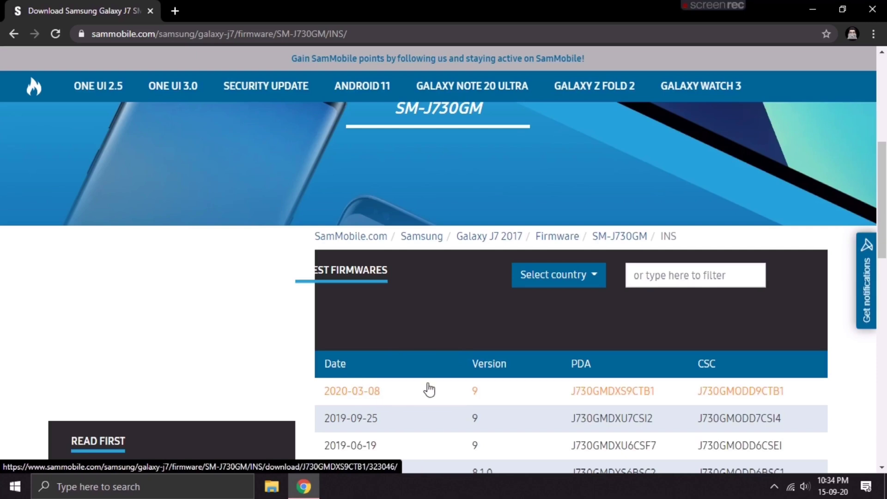
Open the 2020-03-08 J730GMDXS9CTB1 firmware and scroll down to its details and download buttons.
{"action": "left_click", "coordinate": [476, 397]}
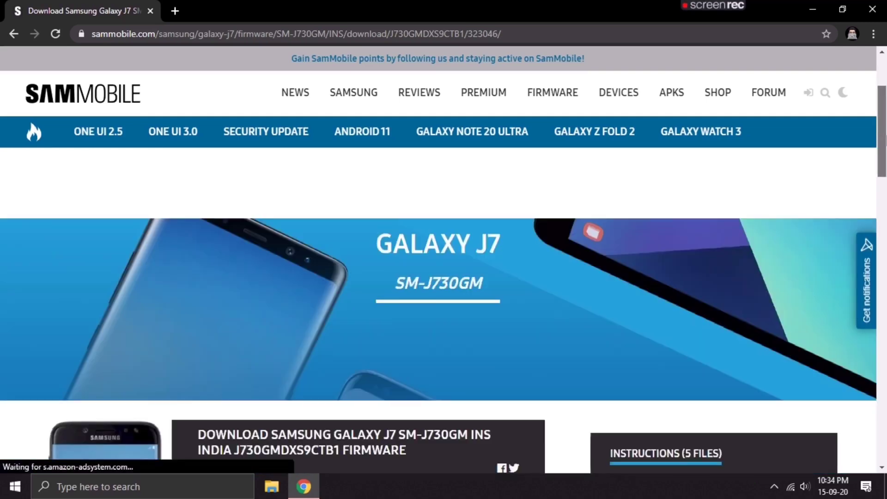
{"action": "scroll", "coordinate": [860, 211], "scroll_direction": "down", "scroll_amount": 4}
{"action": "left_click_drag", "start_coordinate": [884, 185], "coordinate": [884, 224]}
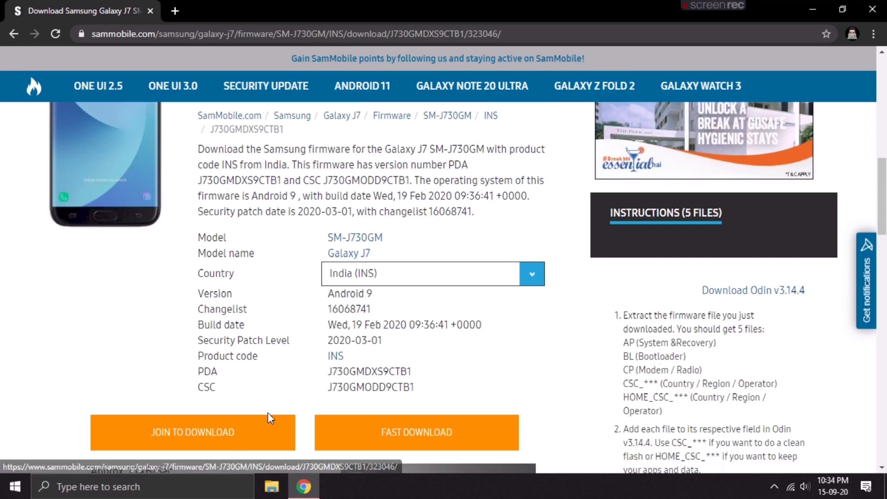
Minimise Chrome and go to the Downloads folder through This PC.
{"action": "left_click", "coordinate": [812, 6]}
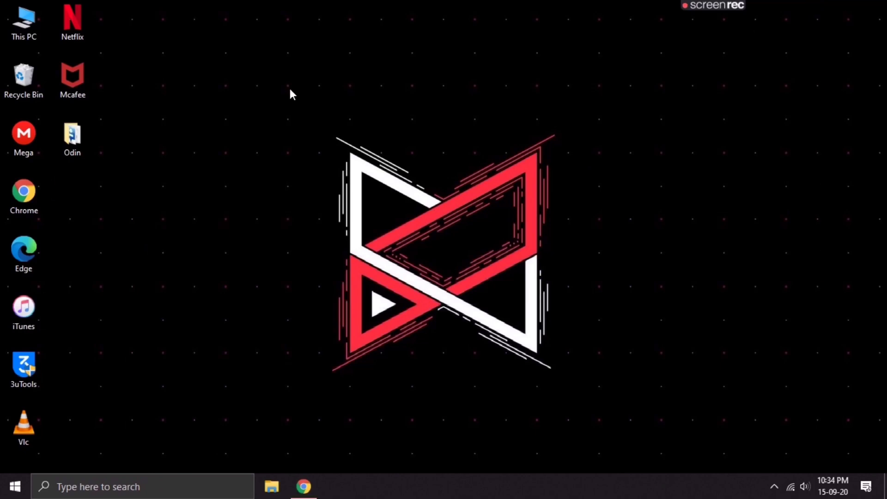
{"action": "left_click", "coordinate": [35, 31]}
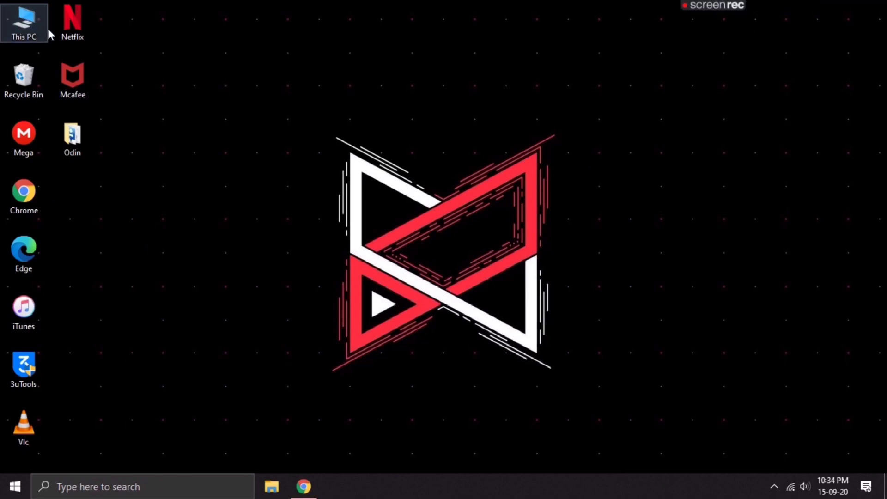
{"action": "double_click", "coordinate": [35, 32]}
{"action": "left_click", "coordinate": [71, 102]}
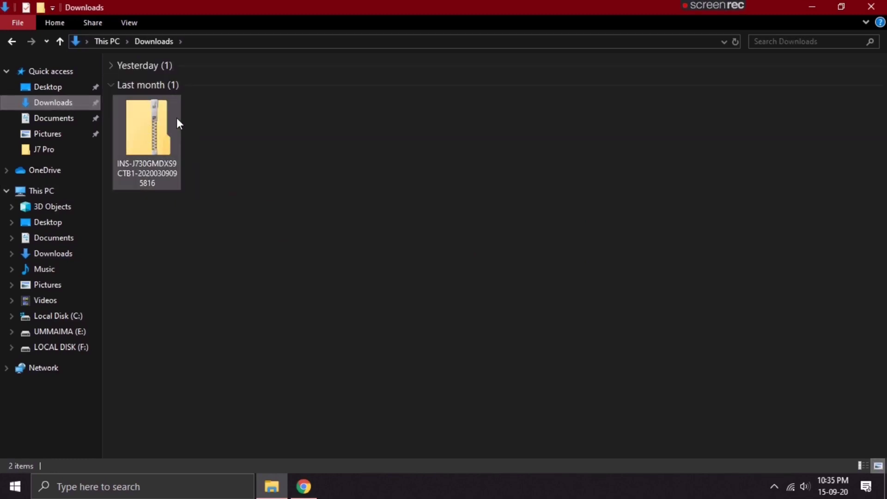
Extract the downloaded firmware zip into its own named folder.
{"action": "left_click", "coordinate": [160, 126]}
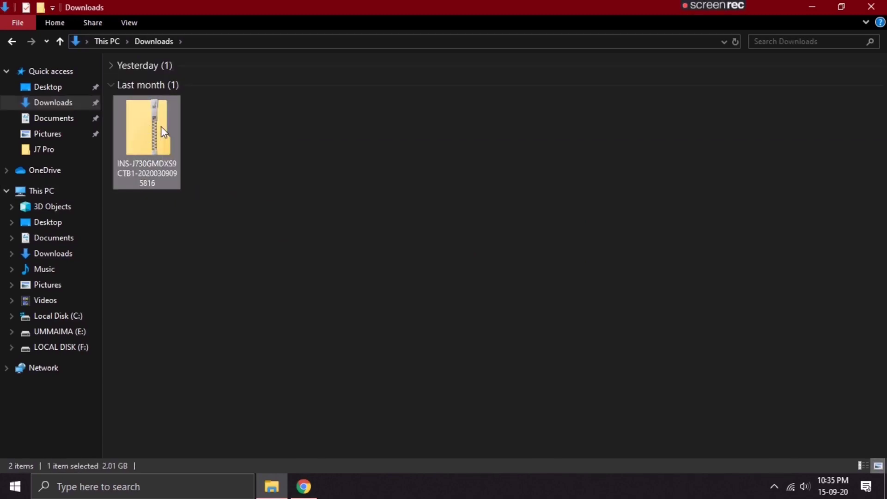
{"action": "right_click", "coordinate": [161, 126]}
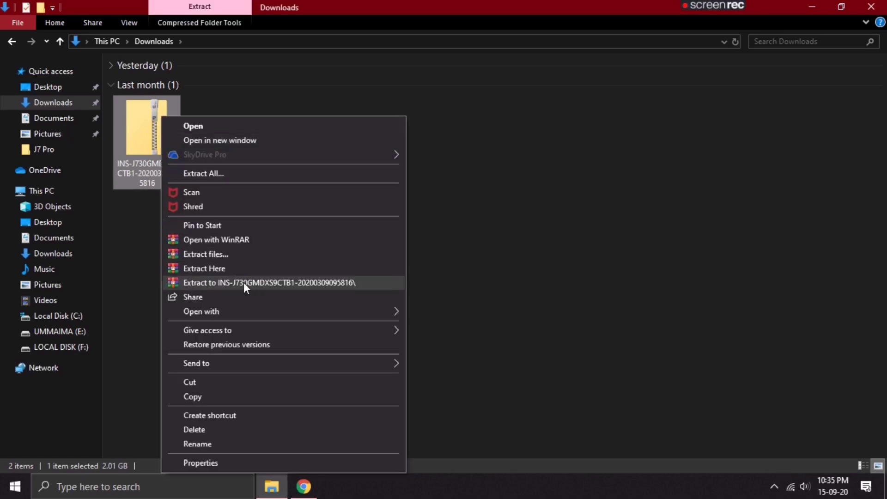
{"action": "left_click", "coordinate": [264, 282]}
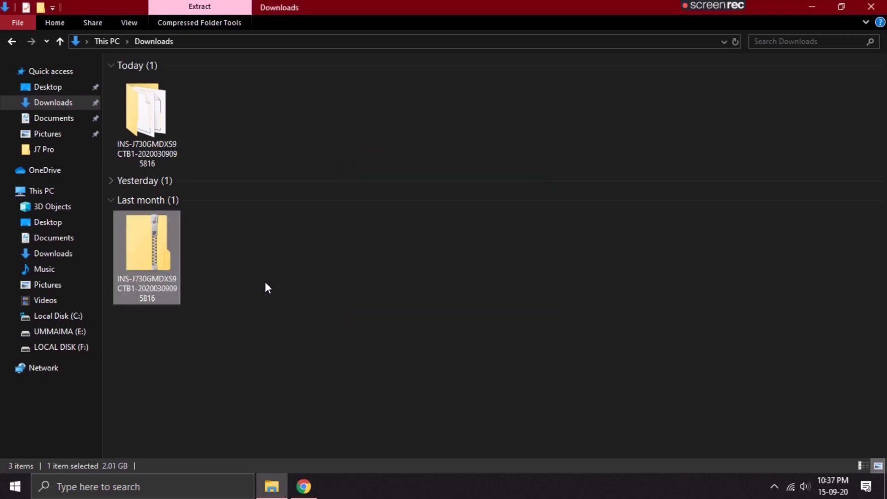
Open the extracted INS-J730 folder to review its five MD5 files, then minimise File Explorer.
{"action": "left_click", "coordinate": [171, 126]}
{"action": "double_click", "coordinate": [170, 123]}
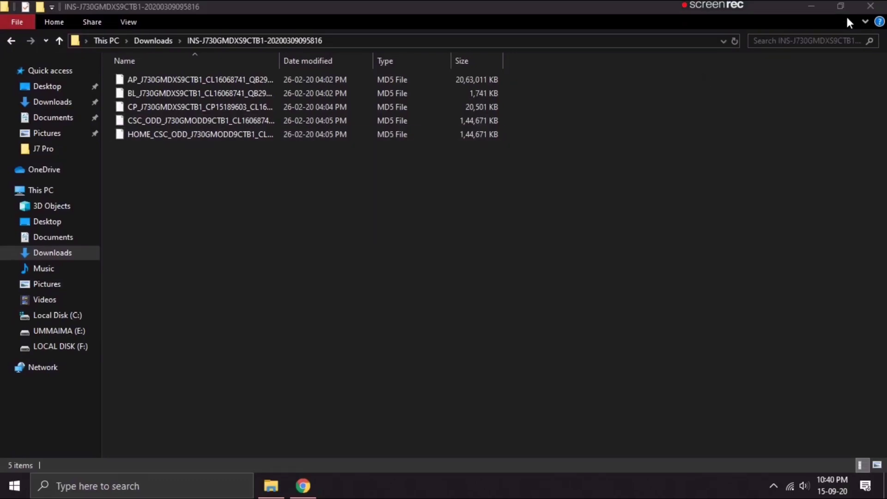
{"action": "left_click", "coordinate": [817, 7]}
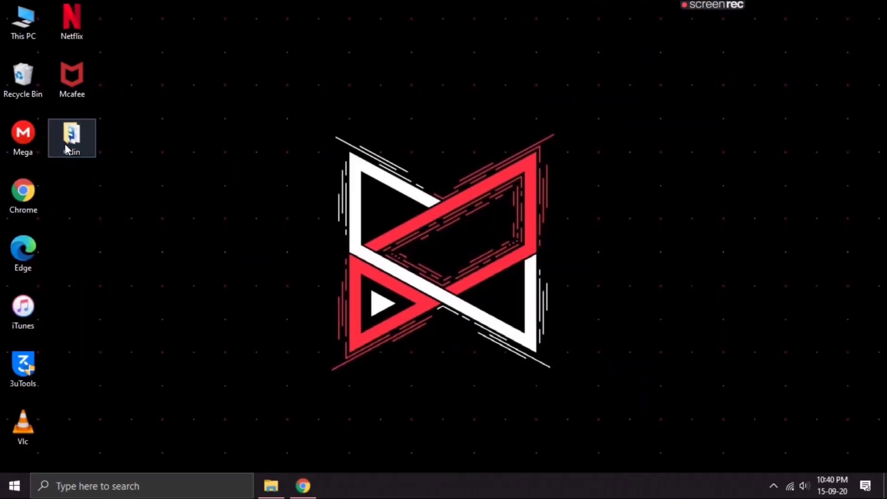
Open the Odin folder and run Odin3 v3.13.1 as administrator.
{"action": "double_click", "coordinate": [85, 147]}
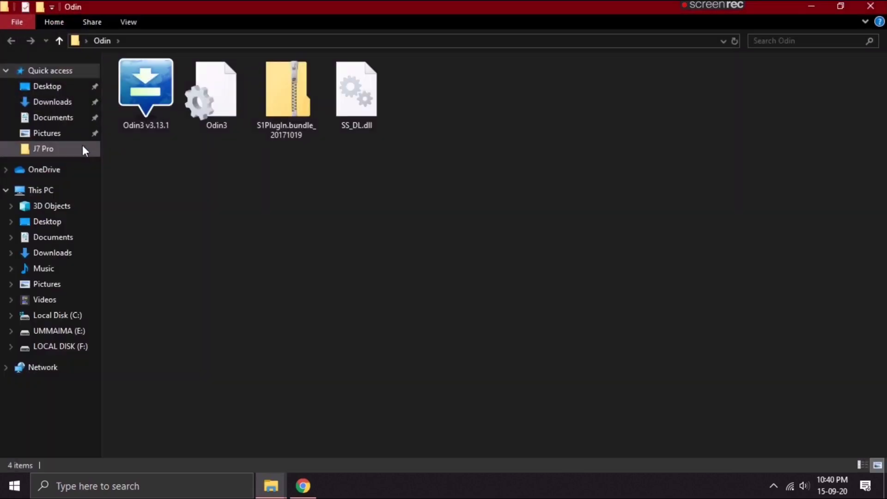
{"action": "double_click", "coordinate": [146, 96]}
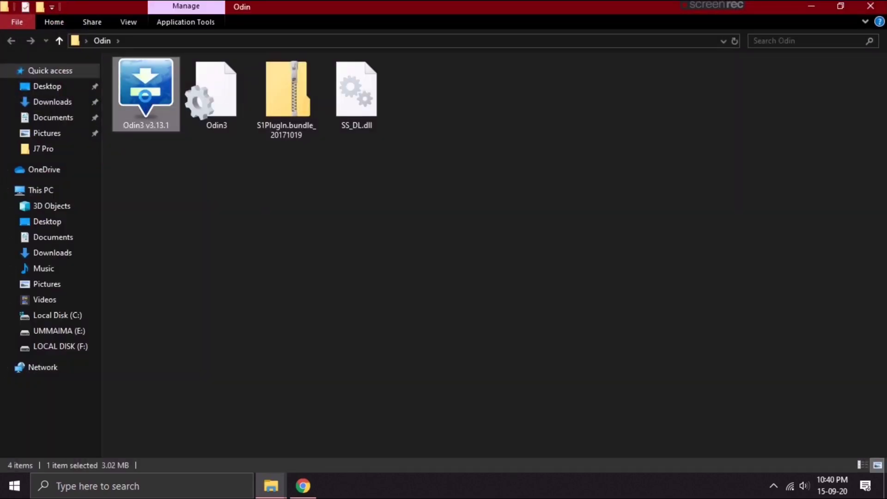
{"action": "right_click", "coordinate": [145, 96]}
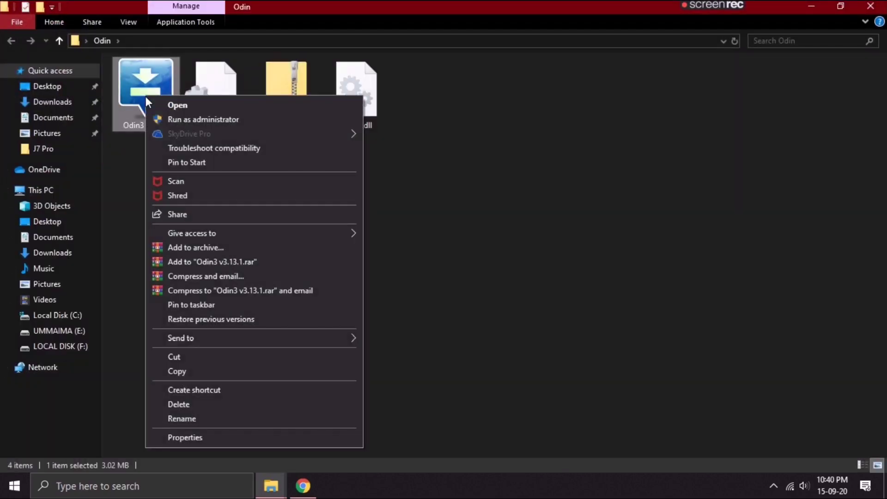
{"action": "left_click", "coordinate": [182, 118]}
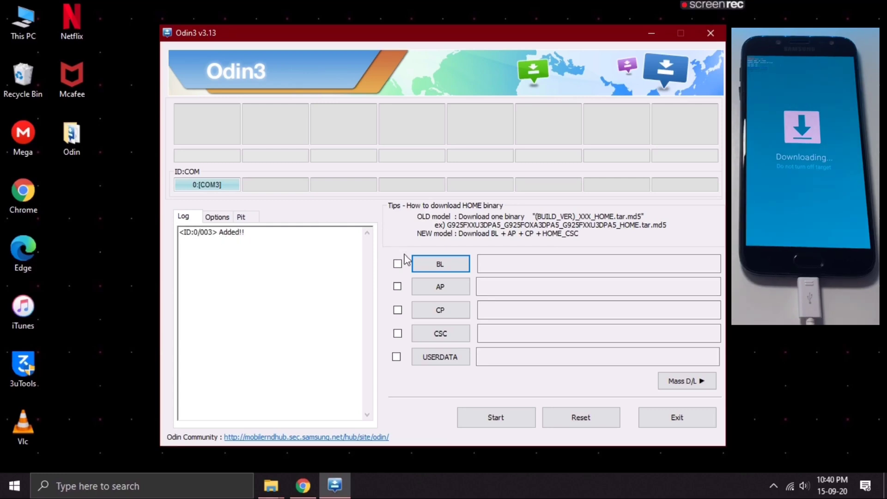
Load the BL file from Downloads > INS-J730 into Odin's BL slot.
{"action": "left_click", "coordinate": [430, 265]}
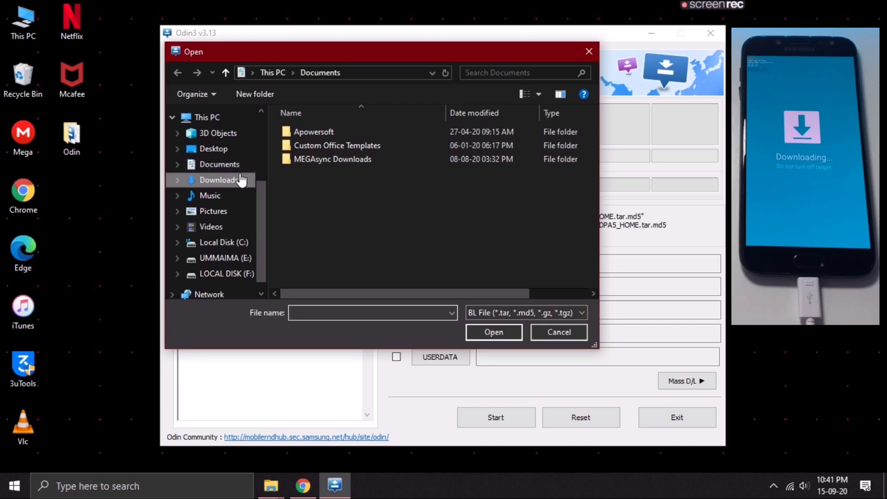
{"action": "left_click", "coordinate": [250, 177]}
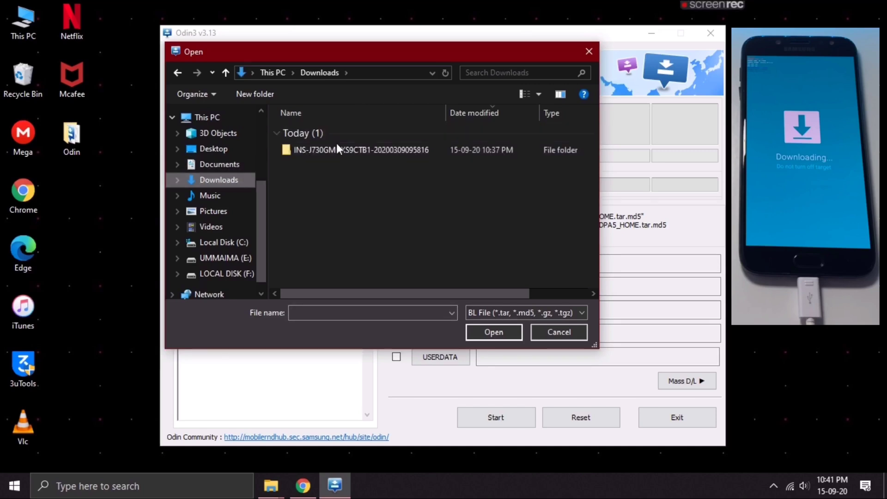
{"action": "double_click", "coordinate": [341, 151]}
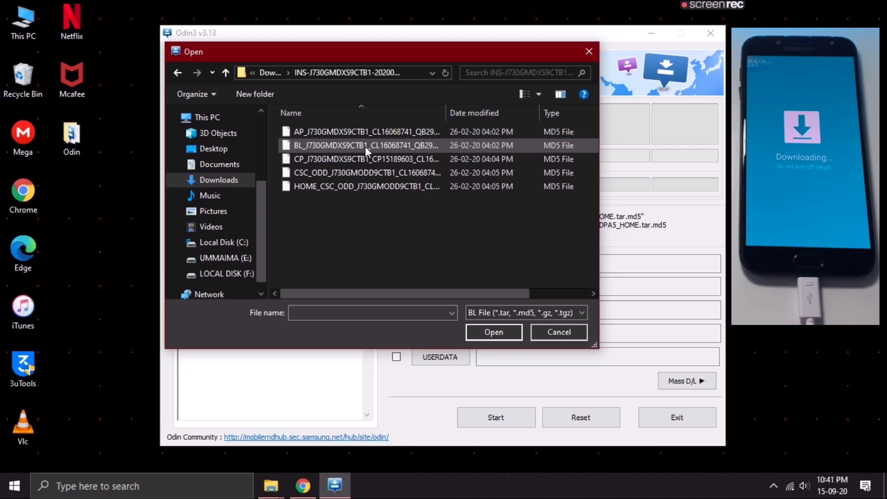
{"action": "left_click", "coordinate": [359, 146]}
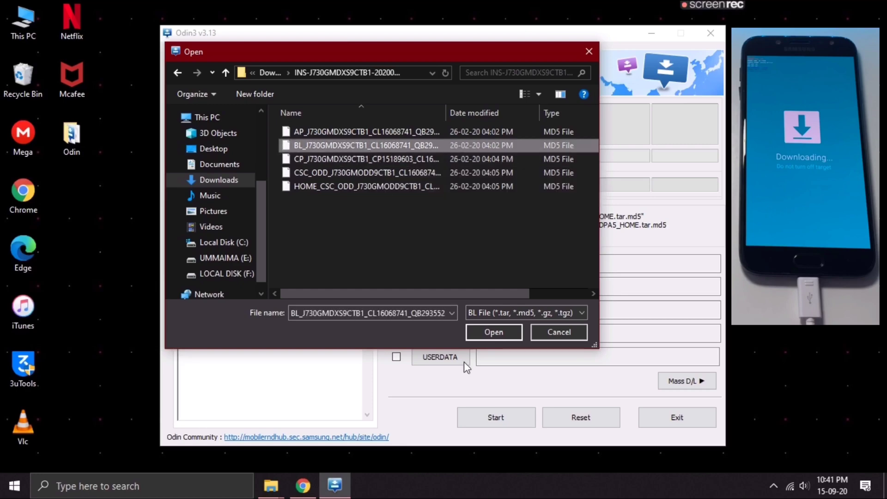
{"action": "left_click", "coordinate": [486, 337]}
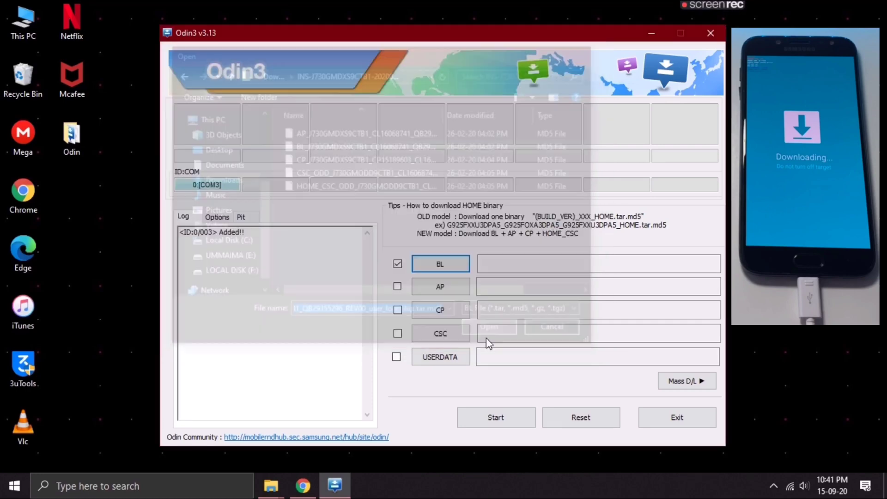
{"action": "left_click", "coordinate": [447, 283]}
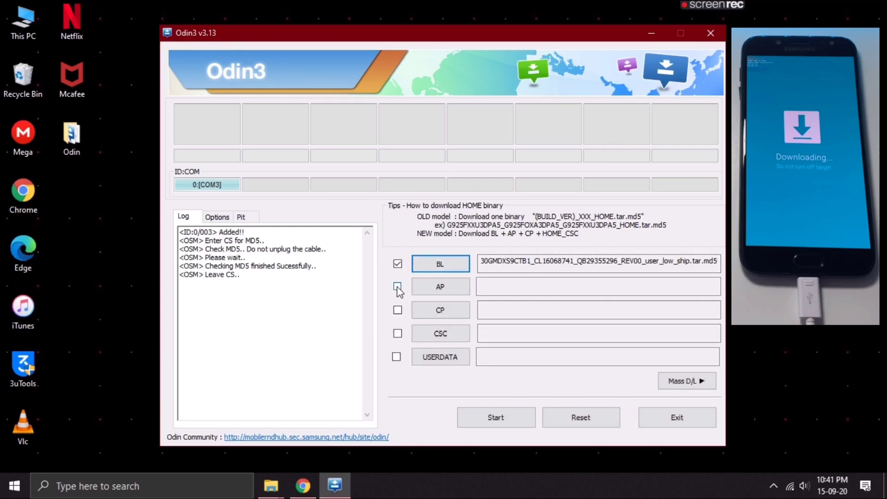
Load the AP firmware file into Odin's AP slot.
{"action": "left_click", "coordinate": [429, 289]}
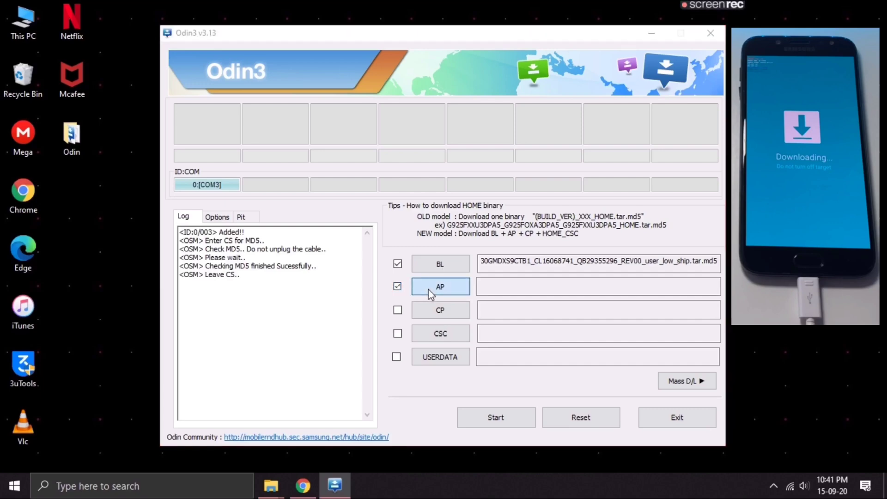
{"action": "left_click", "coordinate": [346, 134]}
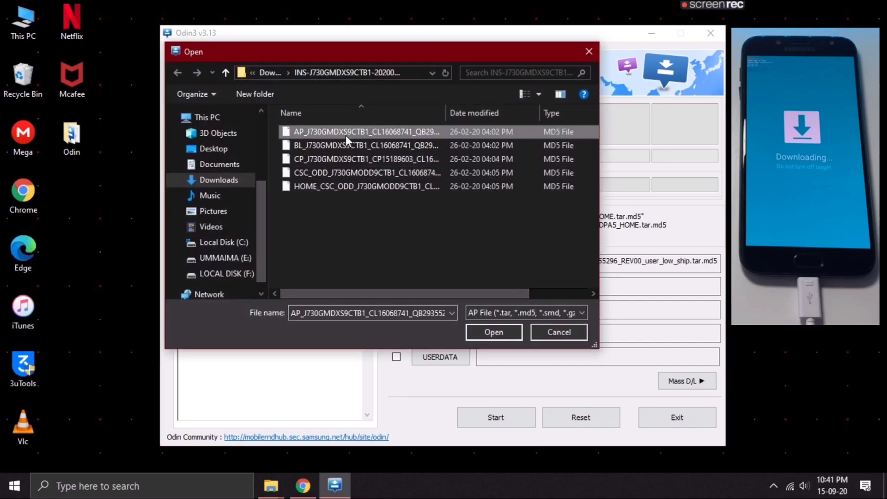
{"action": "left_click", "coordinate": [506, 336]}
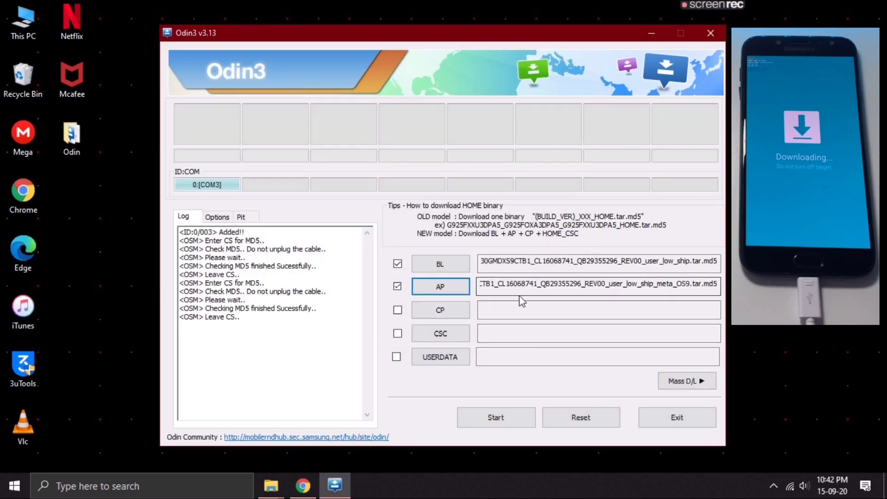
Enable the CP slot and load the CP firmware file into it.
{"action": "left_click", "coordinate": [397, 310]}
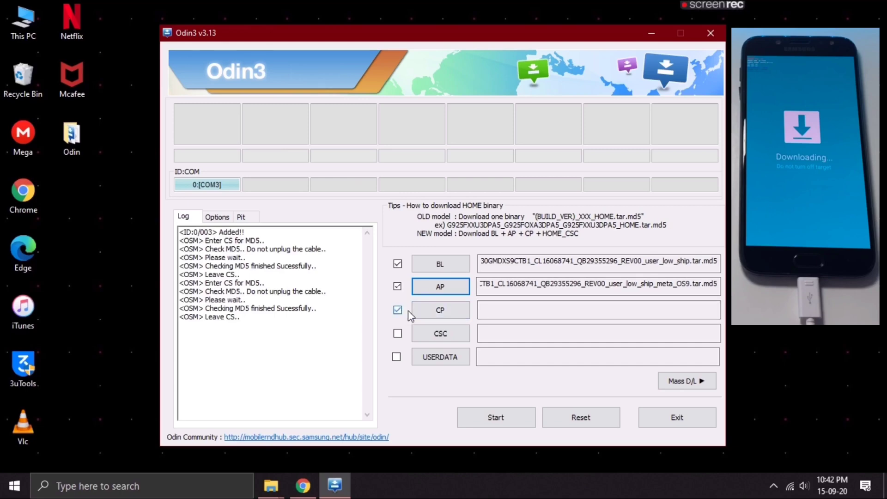
{"action": "left_click", "coordinate": [430, 315]}
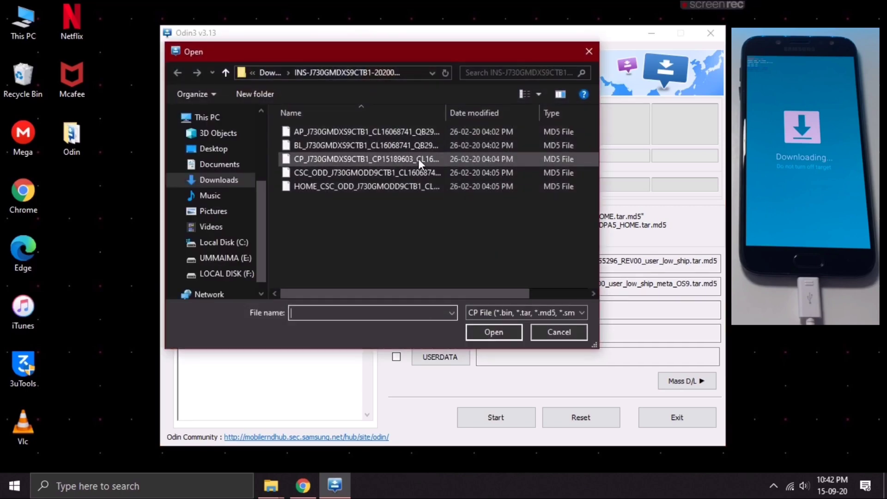
{"action": "left_click", "coordinate": [425, 159]}
{"action": "left_click", "coordinate": [486, 329]}
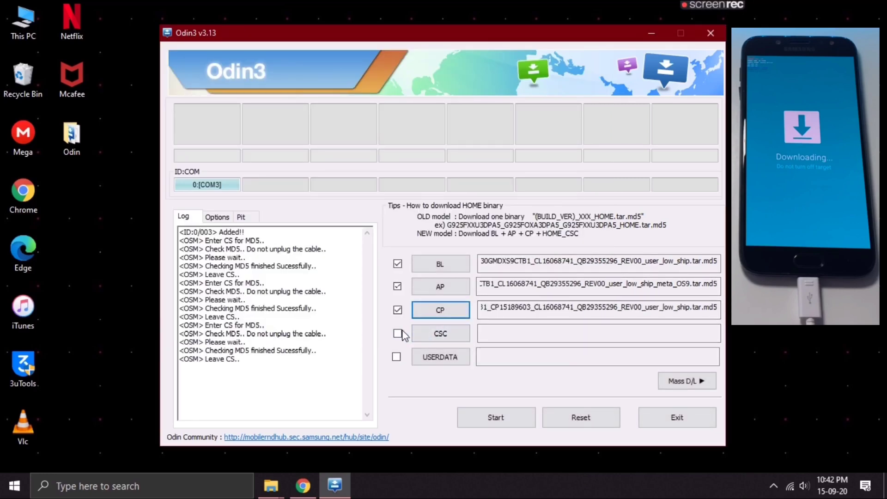
Load the HOME_CSC firmware file into the CSC slot.
{"action": "left_click", "coordinate": [434, 334]}
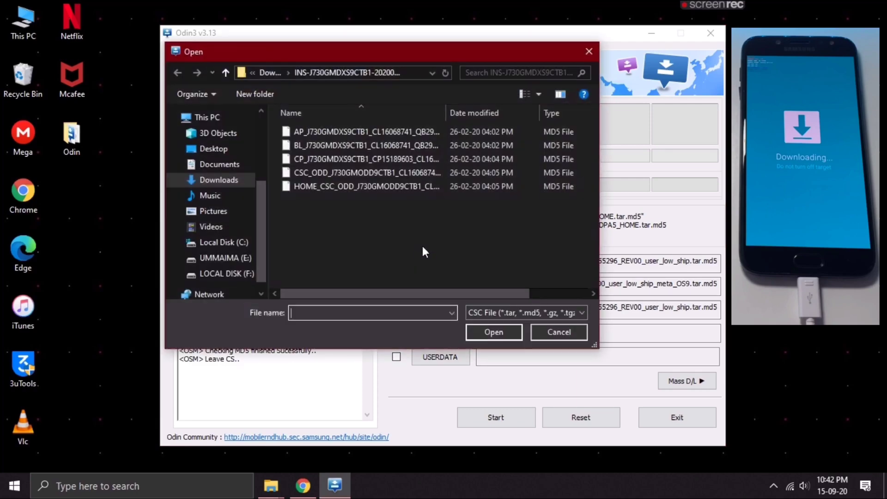
{"action": "left_click", "coordinate": [387, 184]}
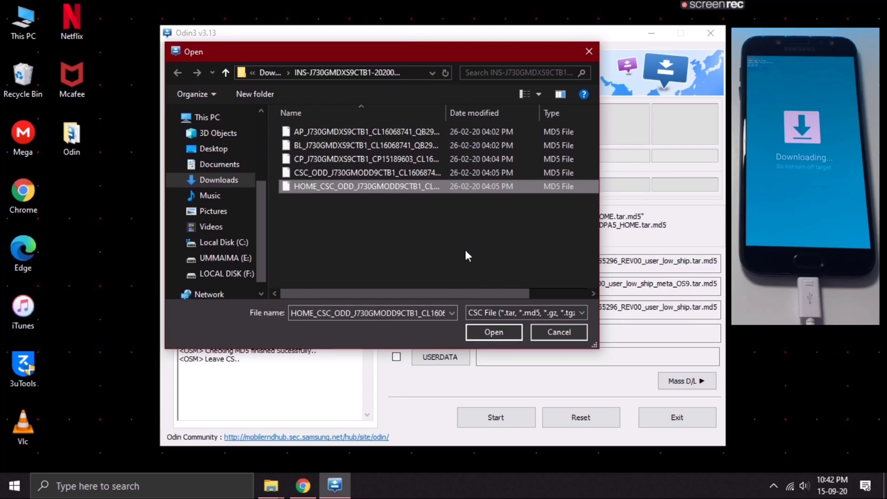
{"action": "left_click", "coordinate": [501, 331]}
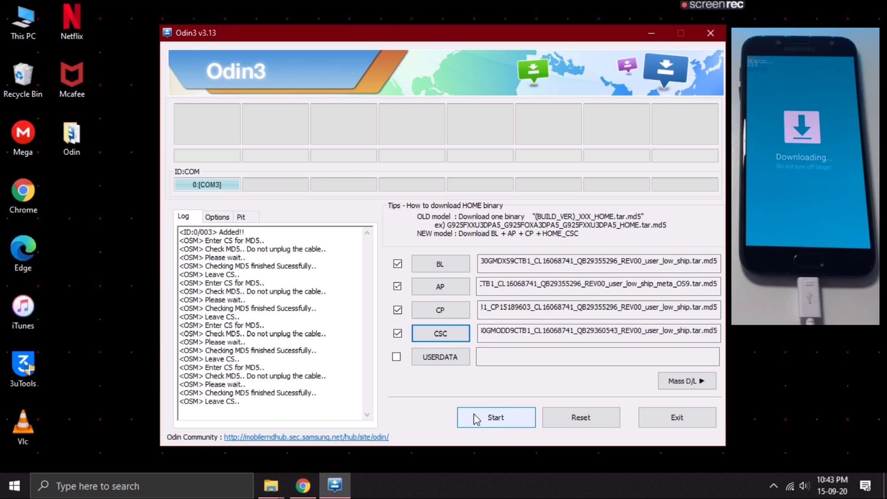
Start flashing the BL, AP, CP and CSC files to the phone and wait for PASS!
{"action": "left_click", "coordinate": [474, 414]}
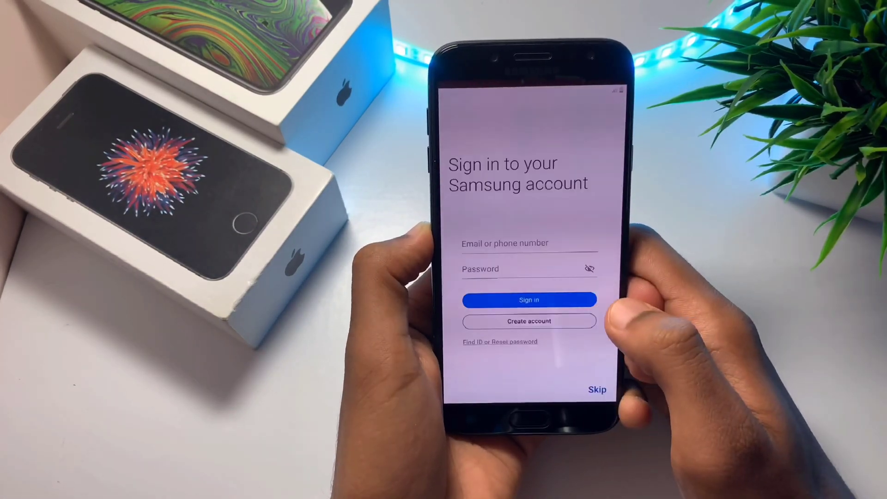
Skip the Samsung account sign-in, then check the app drawer and notification shade from the home screen.
{"action": "left_click", "coordinate": [597, 389]}
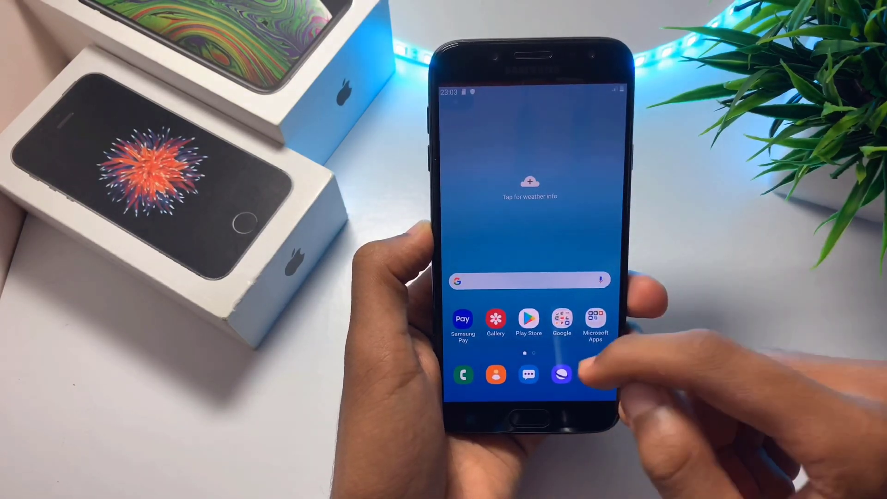
{"action": "left_click_drag", "start_coordinate": [601, 240], "coordinate": [613, 175]}
{"action": "mouse_move", "coordinate": [596, 125]}
{"action": "left_mouse_down"}
{"action": "mouse_move", "coordinate": [598, 259]}
{"action": "mouse_move", "coordinate": [615, 288]}
{"action": "mouse_move", "coordinate": [595, 199]}
{"action": "mouse_move", "coordinate": [604, 139]}
{"action": "left_mouse_up"}
{"action": "left_click_drag", "start_coordinate": [601, 208], "coordinate": [594, 367]}
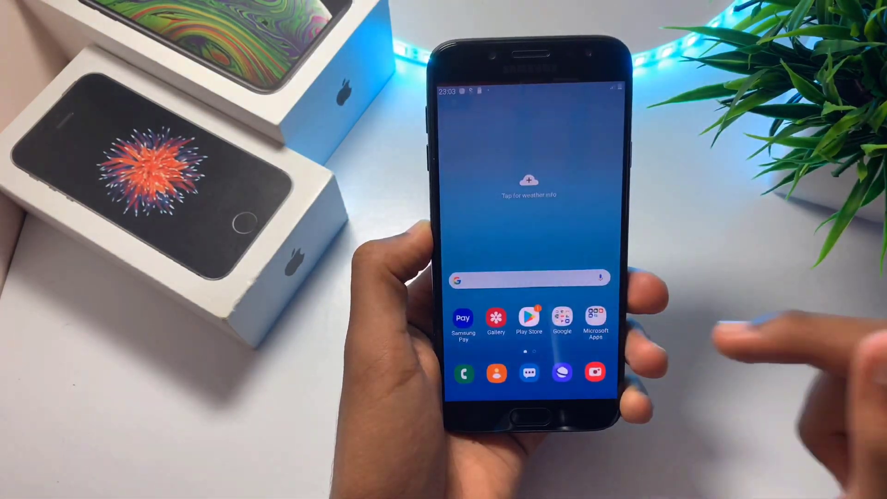